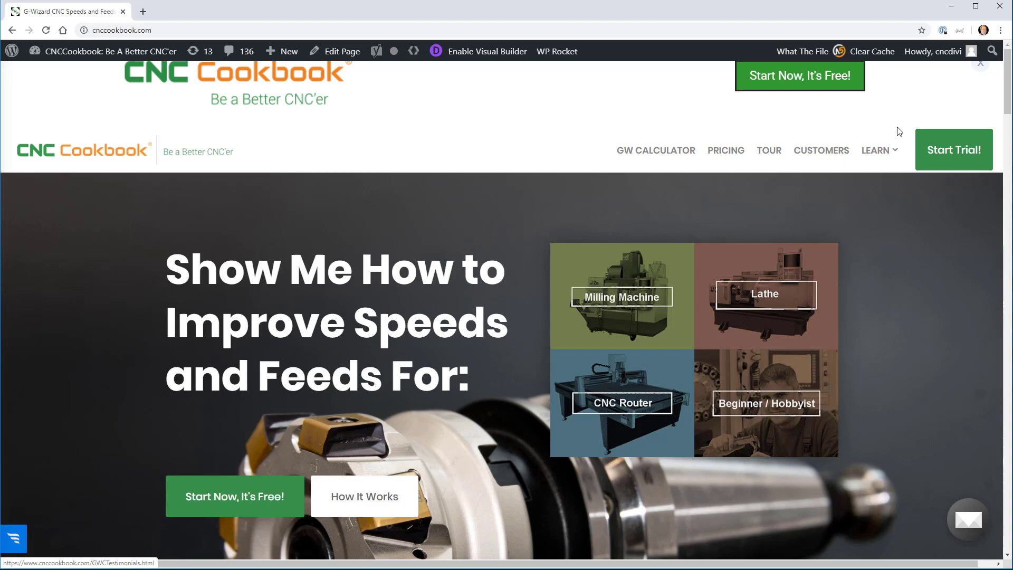
Start the free trial signup and enter a first name and e-mail address in the form.
left_click(271, 496)
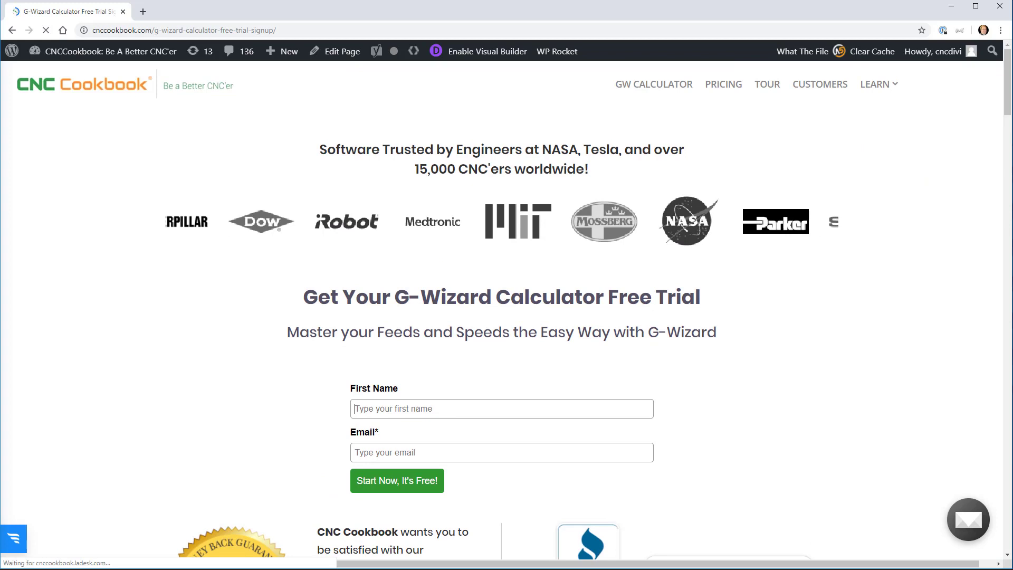
left_click(372, 409)
type("Bob")
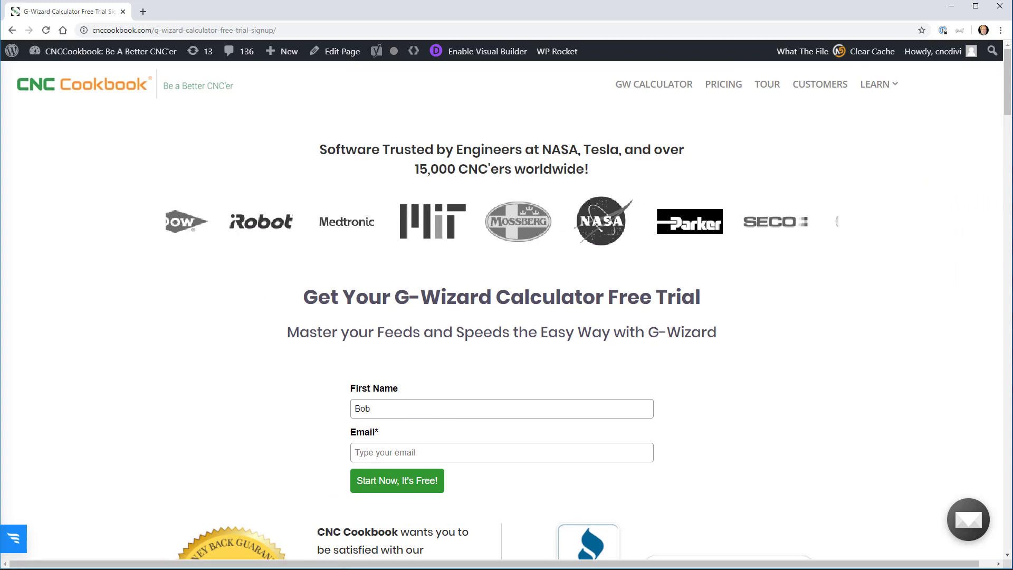
left_click(370, 453)
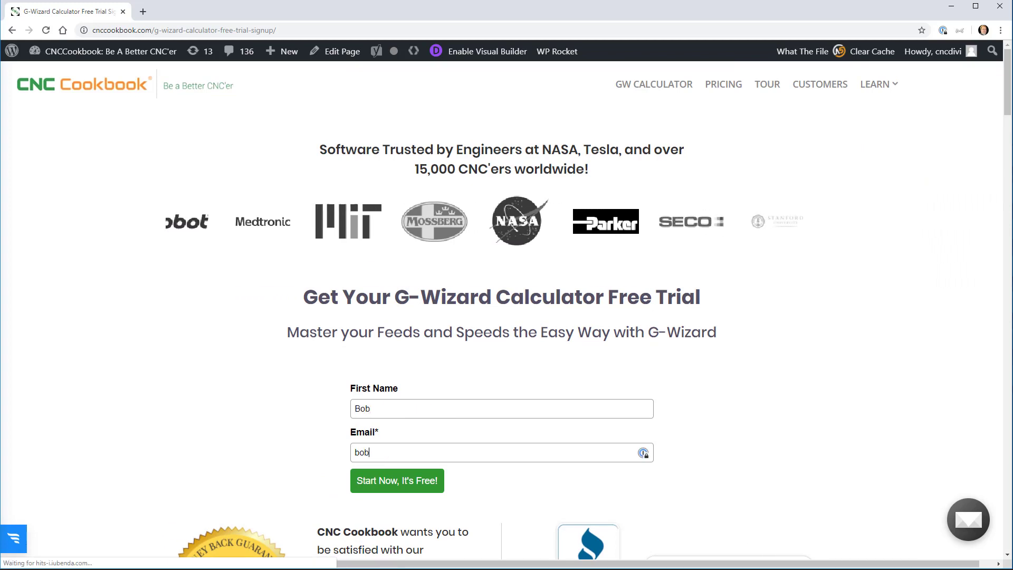
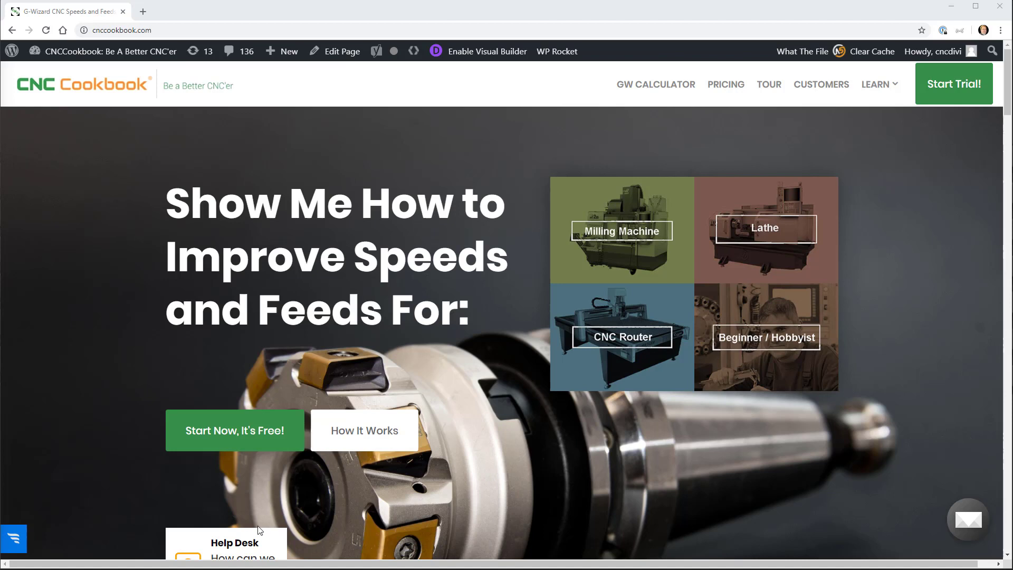
From the Help Desk widget's Download Links, go to the G-Wizard Calculator download page.
left_click(248, 545)
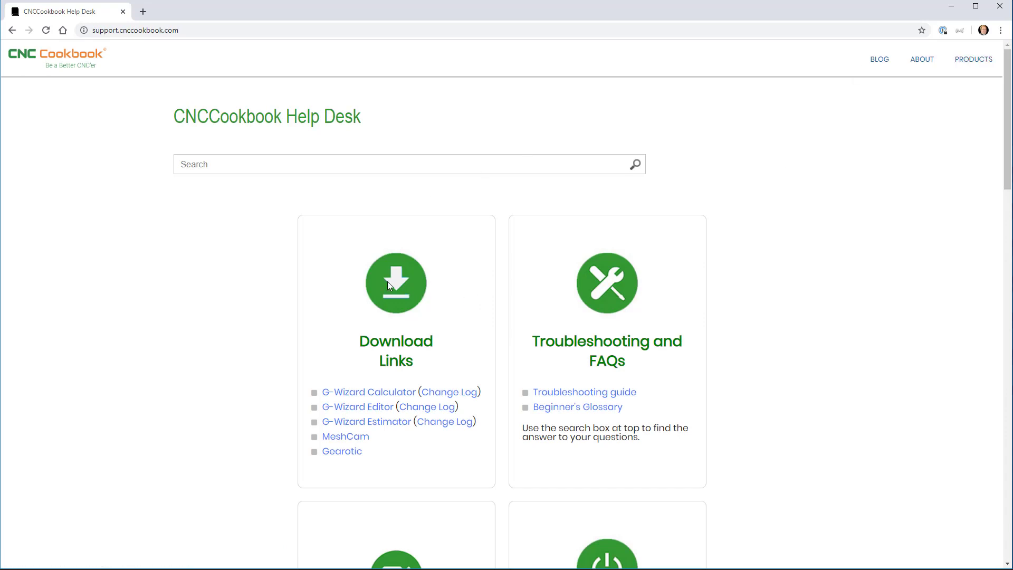
left_click(379, 393)
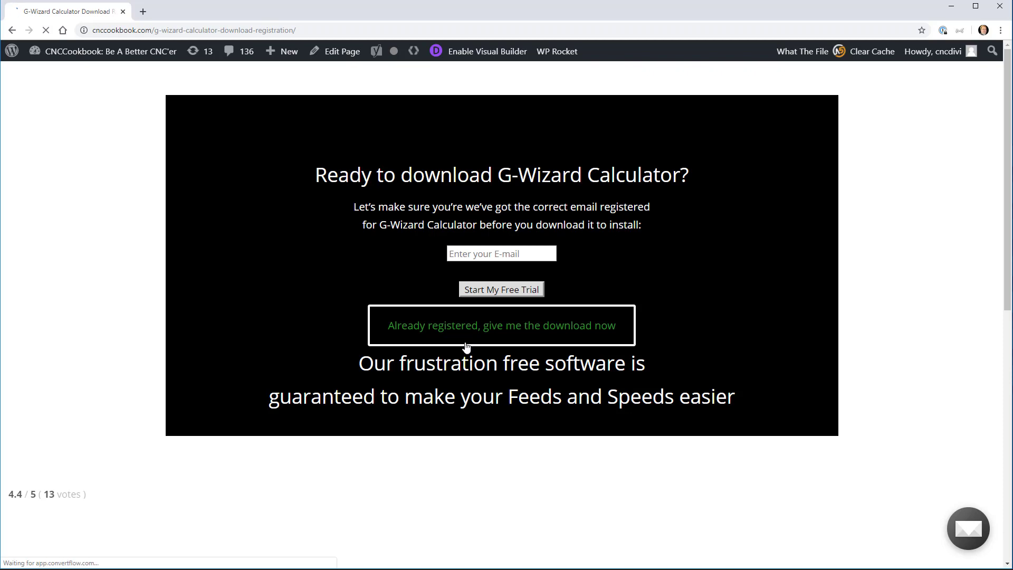
Download the G-Wizard v4.91 PC installer as a registered user and run the downloaded .exe.
left_click(487, 327)
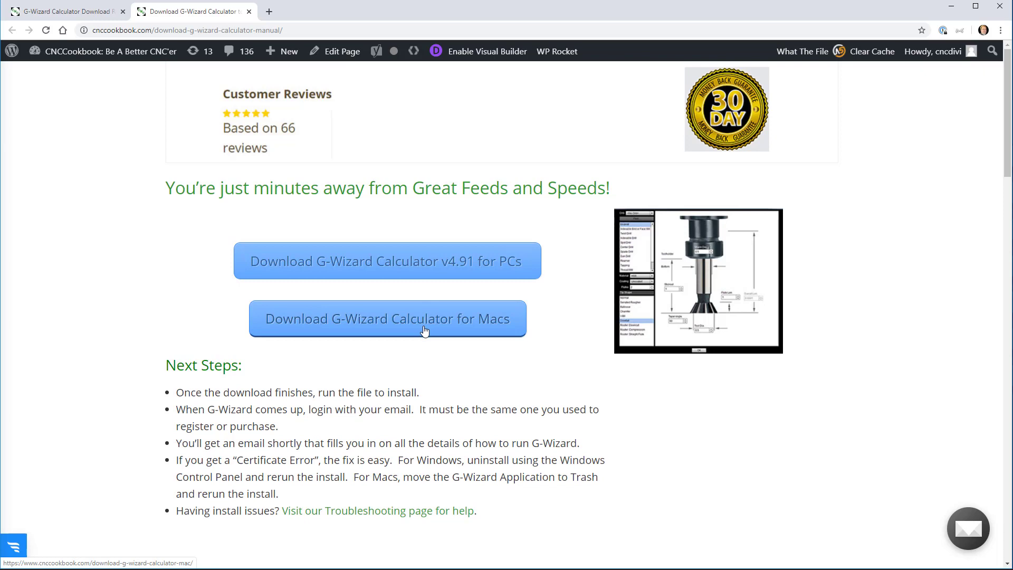
left_click(424, 269)
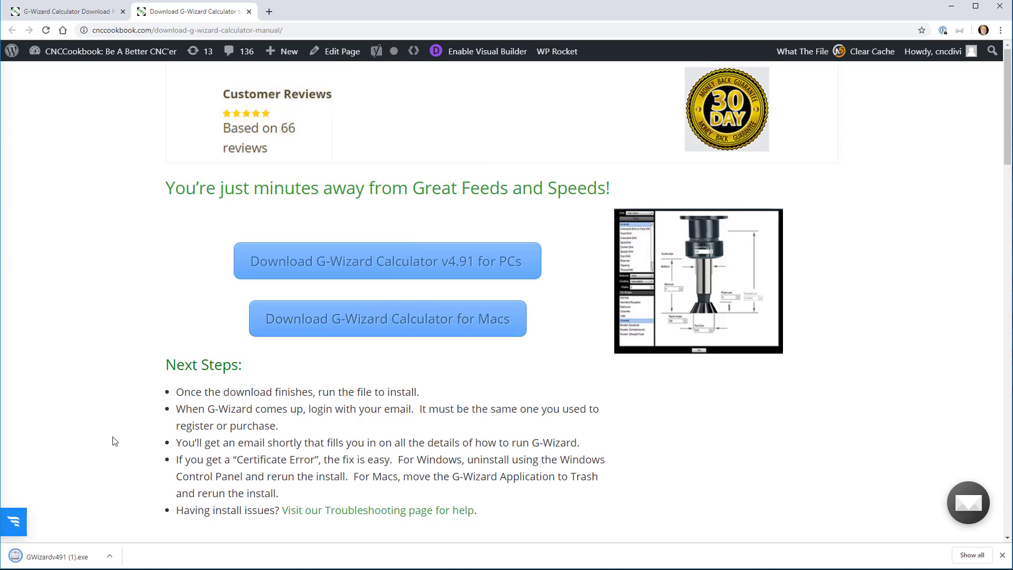
left_click(49, 560)
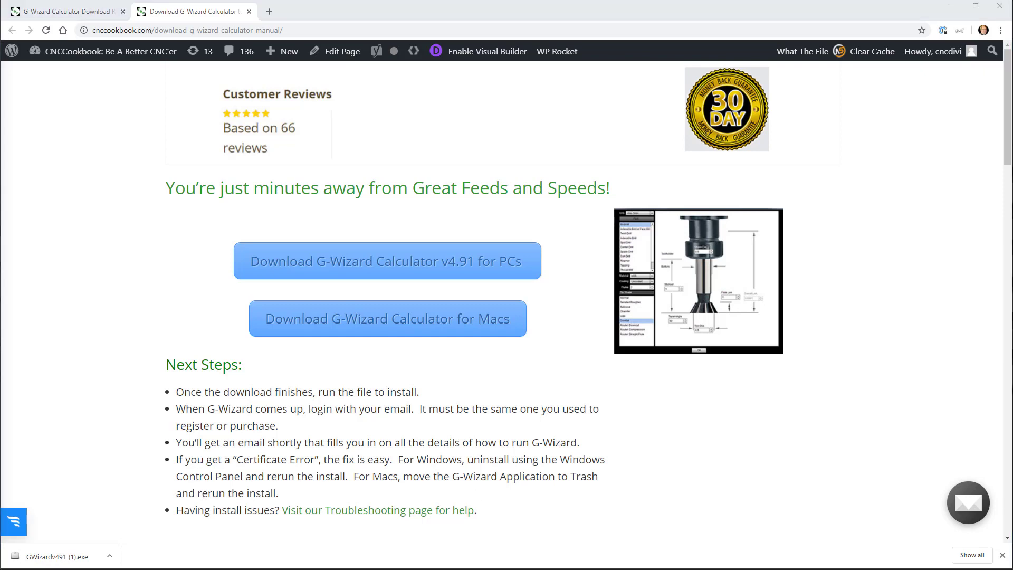
left_click(110, 559)
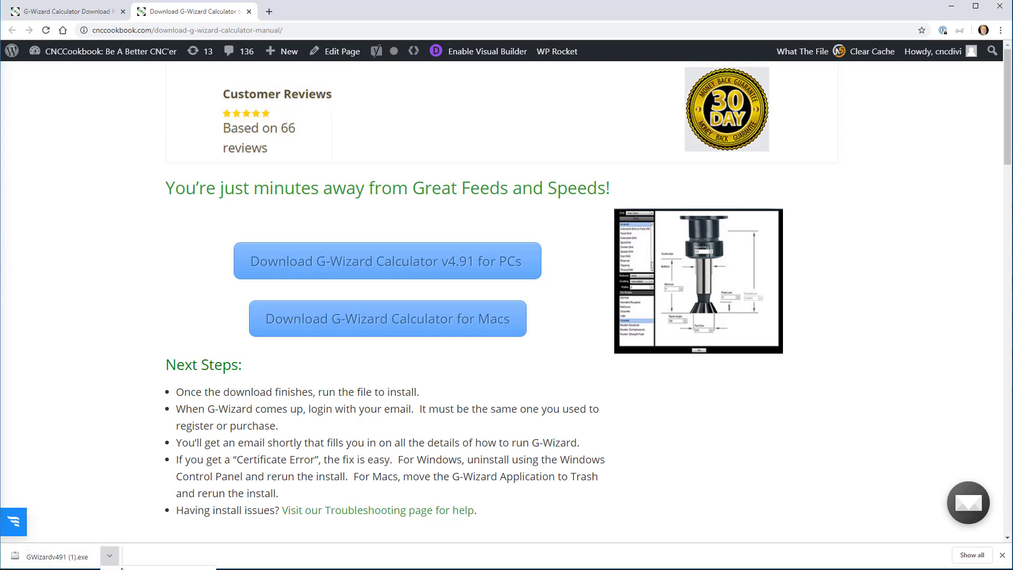
left_click(127, 568)
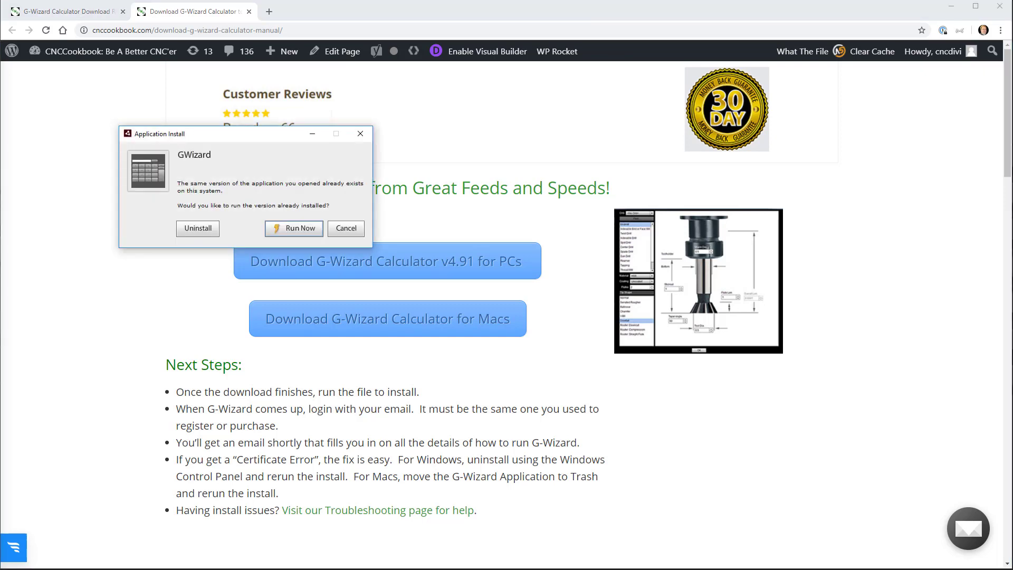
Run the already-installed G-Wizard and move its login window to the upper left.
key("Return")
left_click(298, 230)
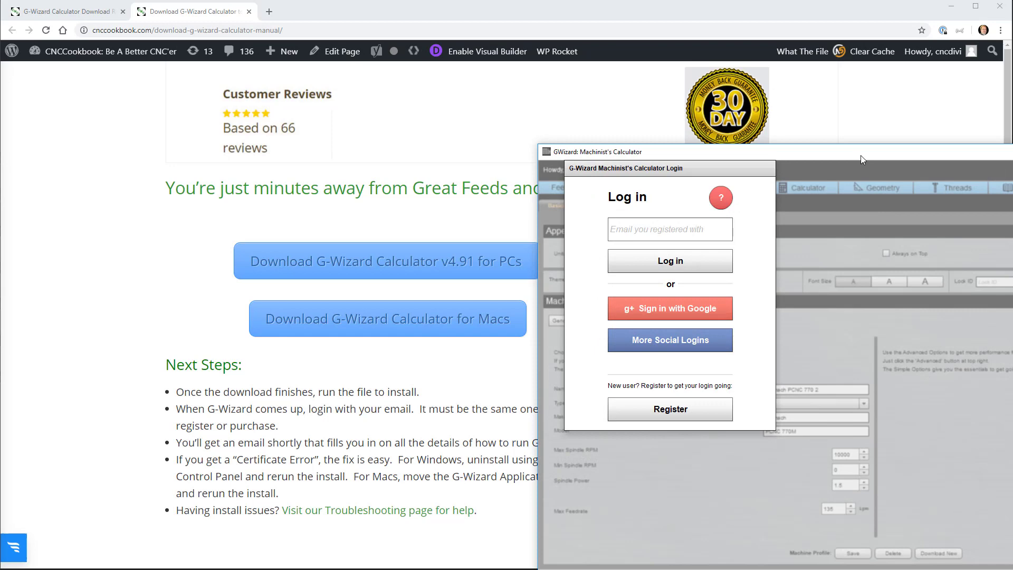
left_click_drag(860, 156, 452, 69)
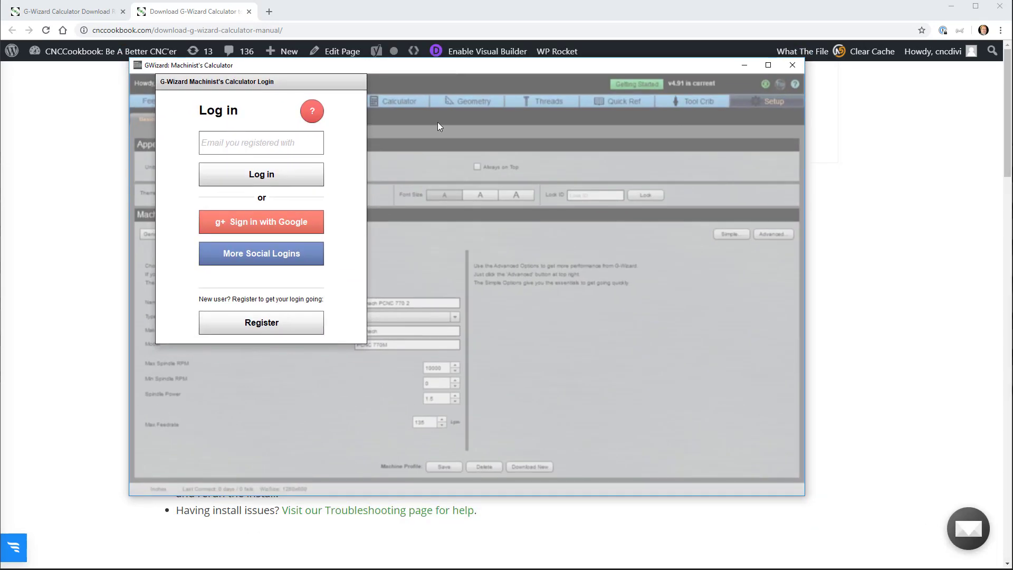
Log in with the registered e-mail and accept the license agreement.
left_click(230, 143)
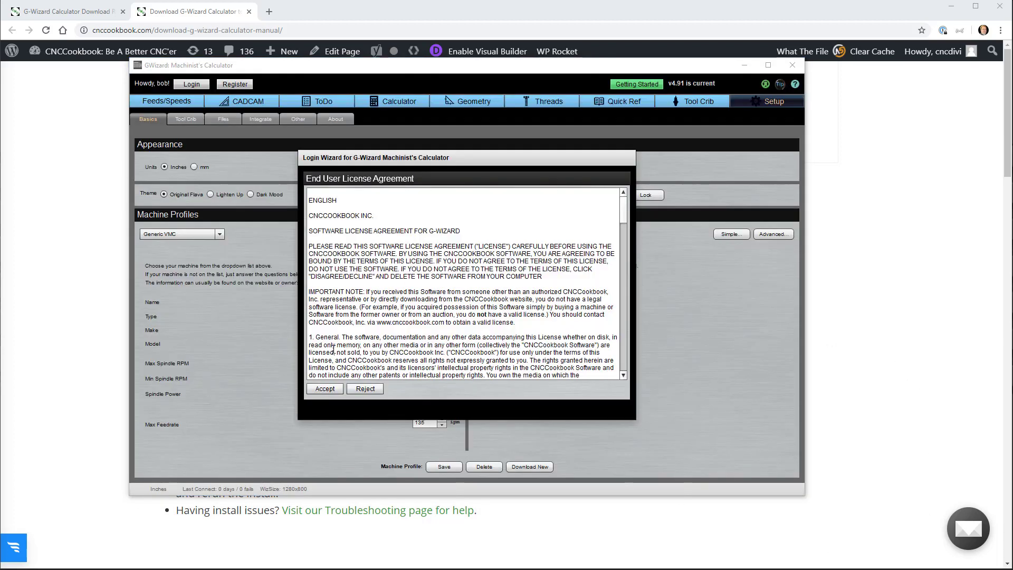
left_click(325, 389)
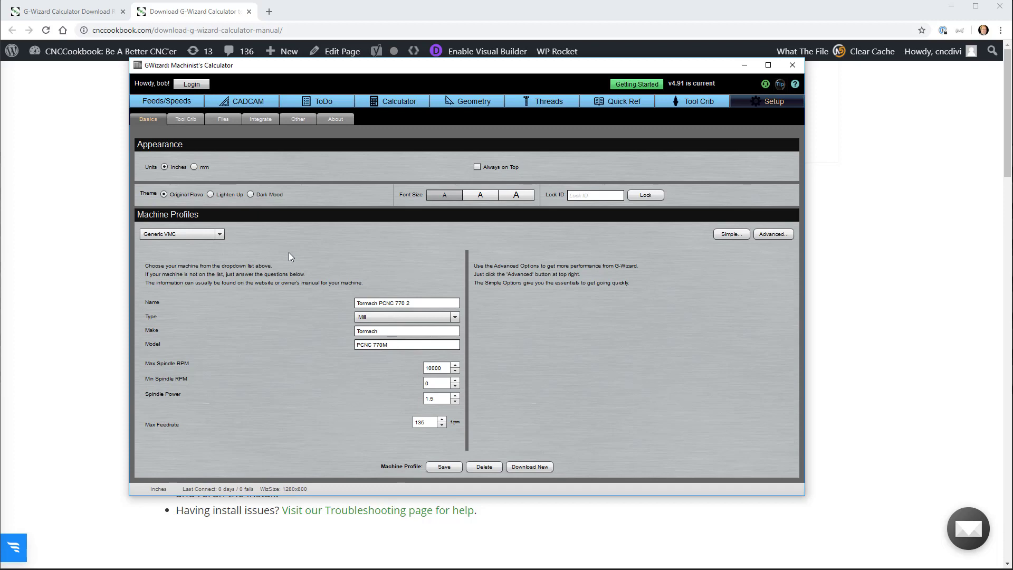
Pick Haas VF-2 from All Machines, add it to My Shop, and confirm it.
left_click(187, 235)
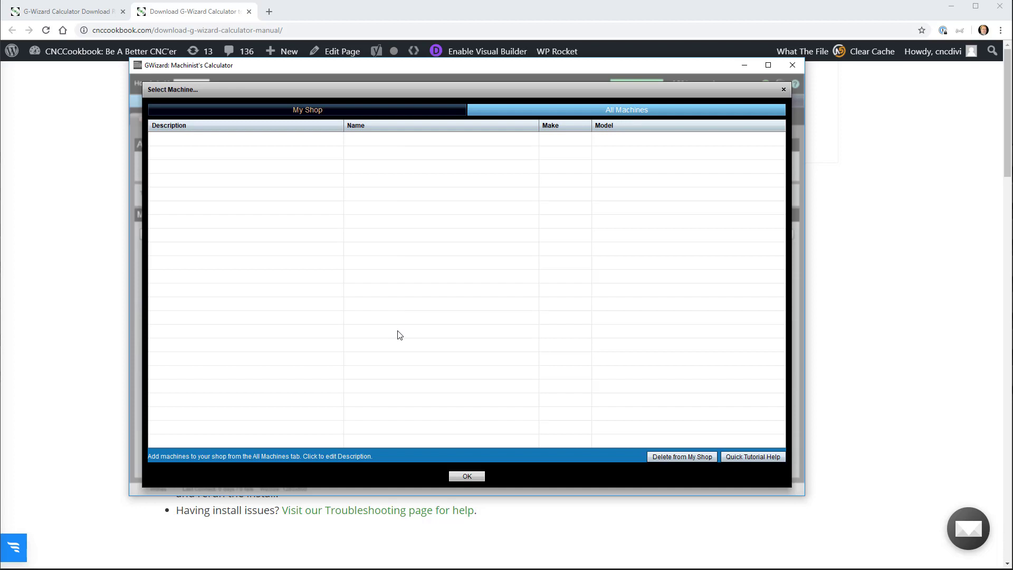
left_click(626, 109)
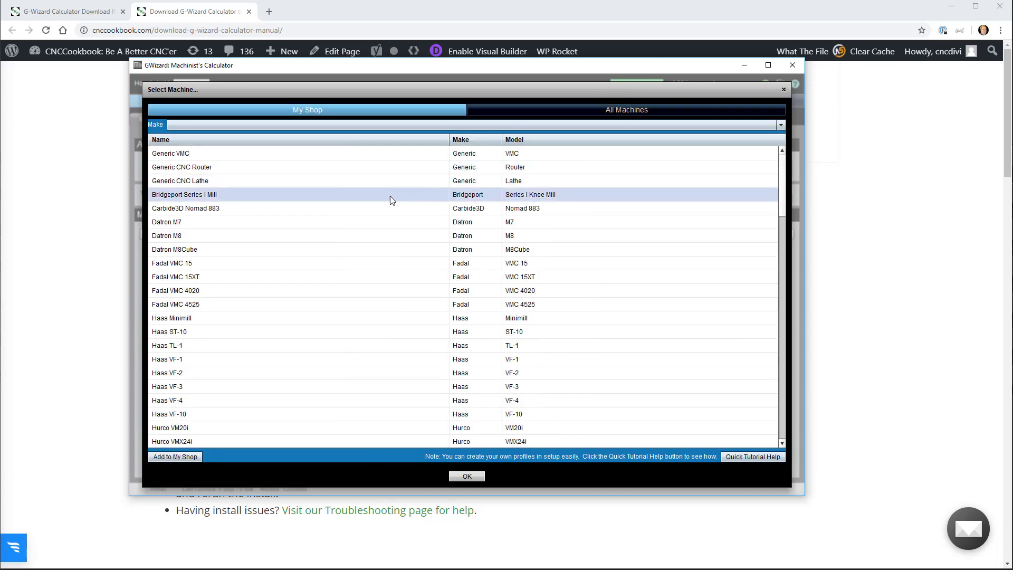
left_click(284, 329)
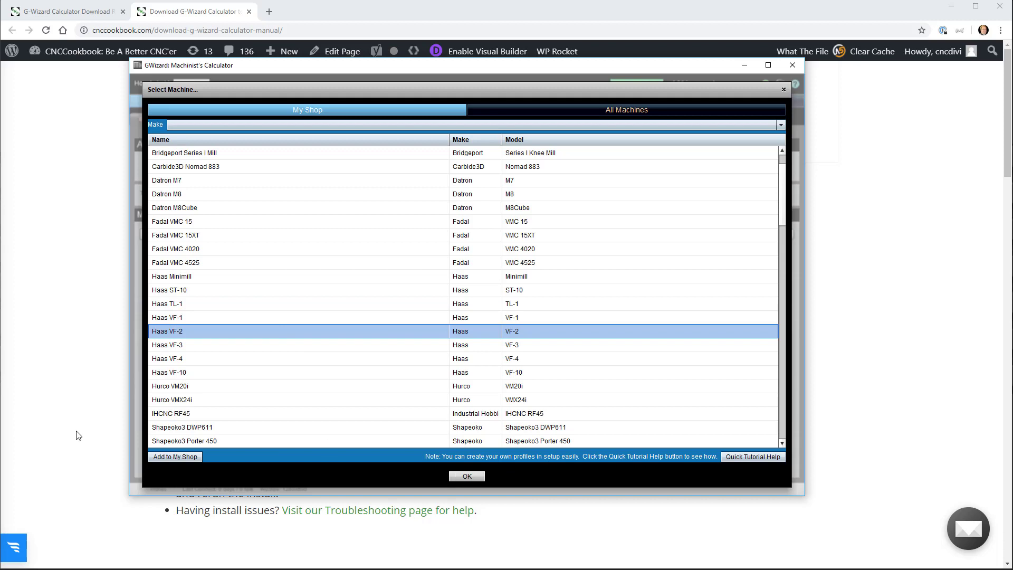
left_click(175, 457)
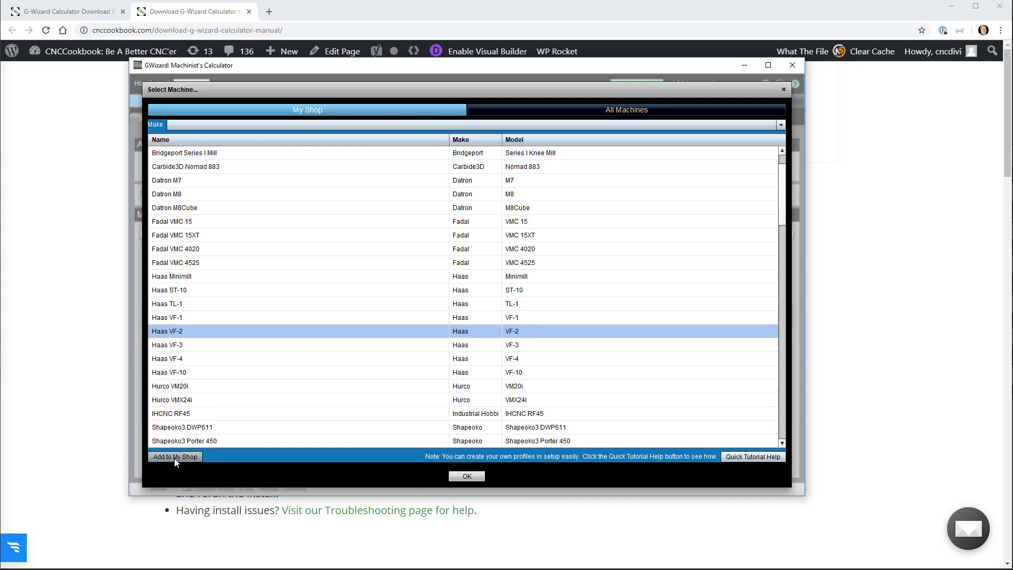
left_click(395, 106)
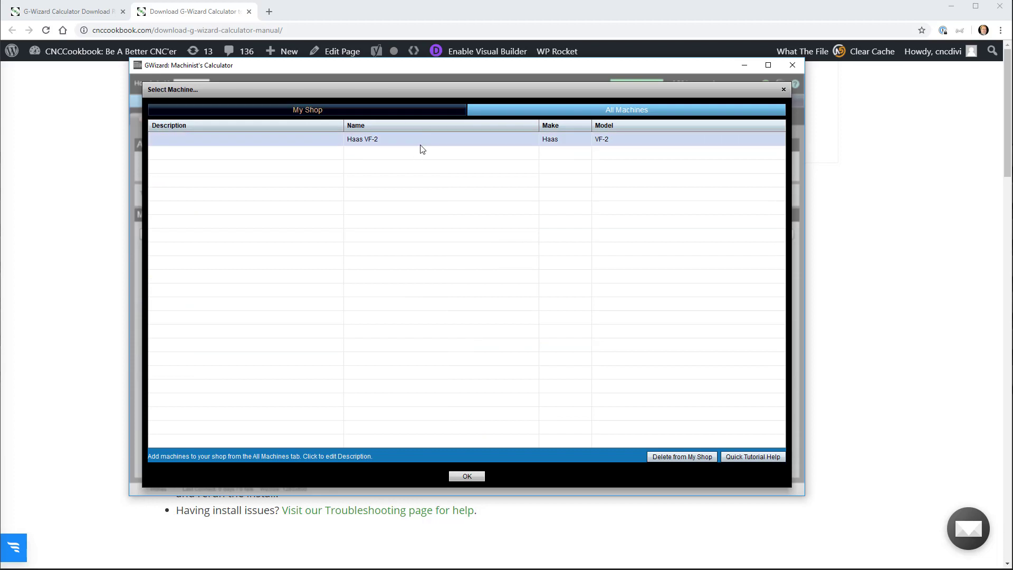
left_click(467, 476)
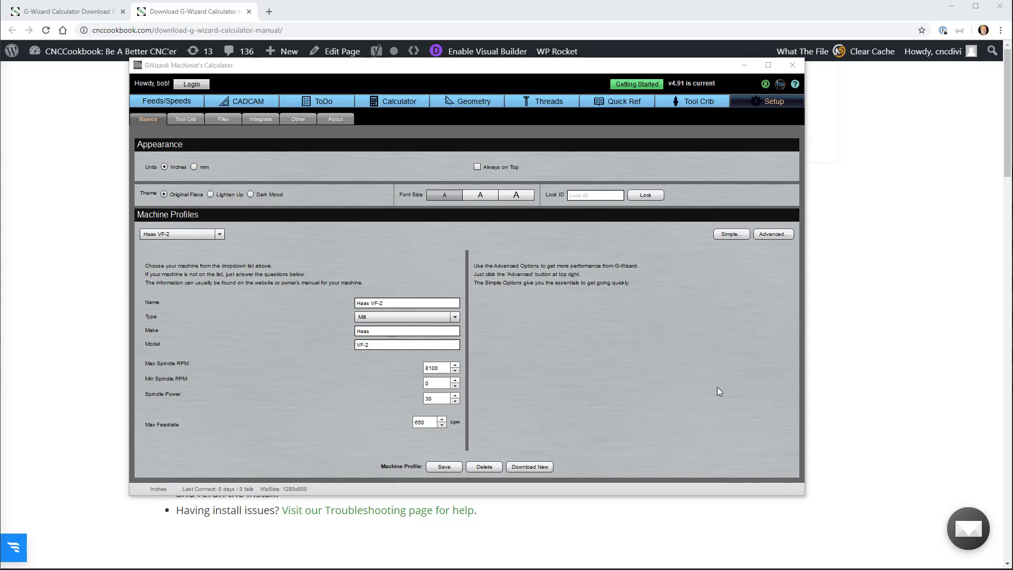
Rename the machine profile to 'Shapeoko' and set its type to Router.
left_click(391, 302)
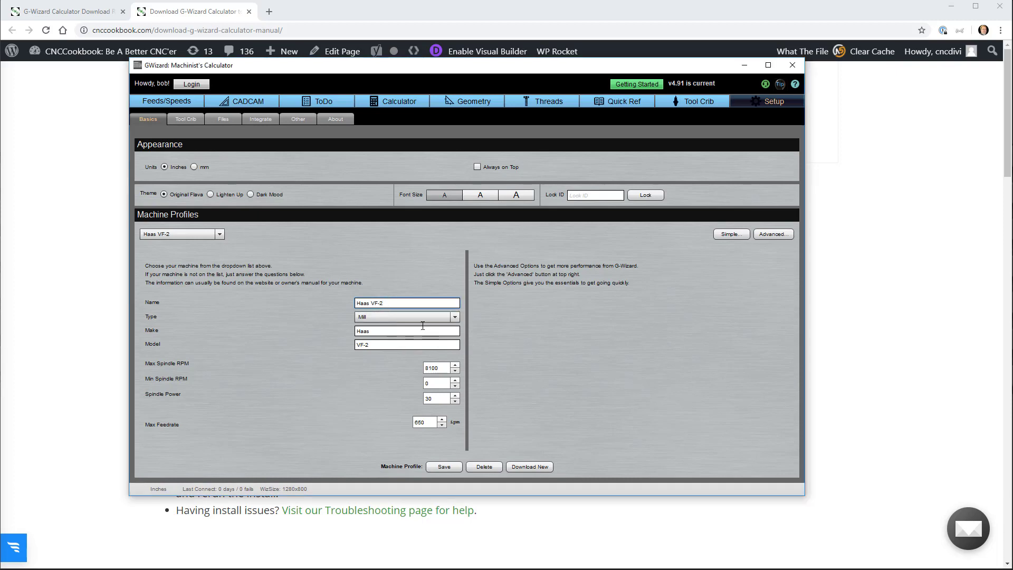
triple_click(415, 304)
type("Shapeoko")
left_click(381, 317)
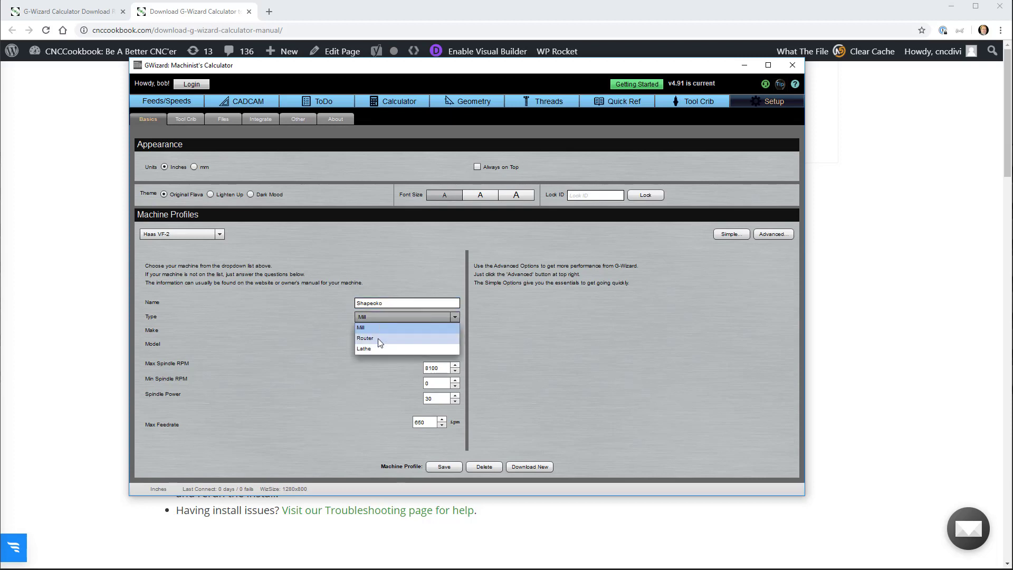
left_click(375, 341)
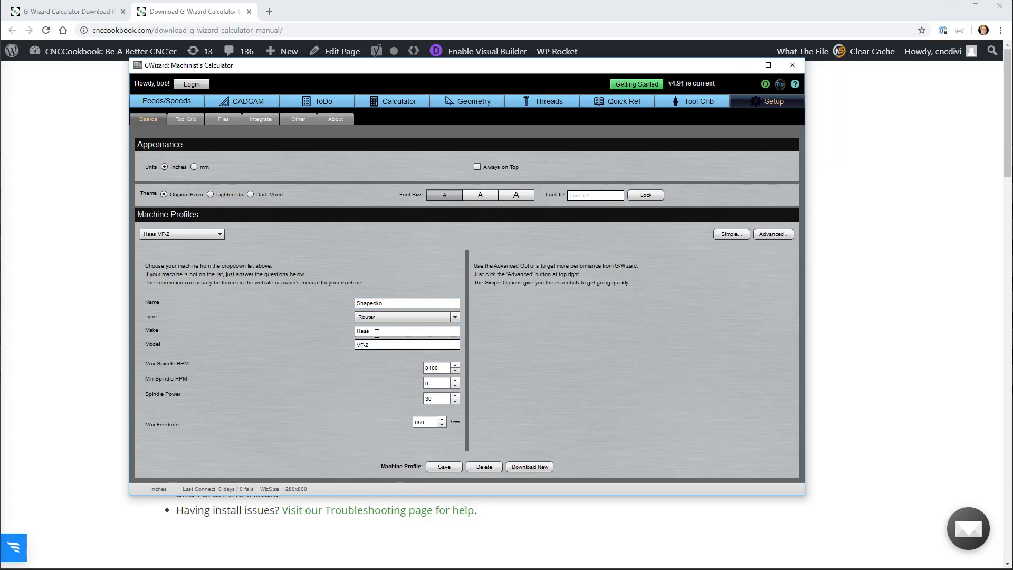
Set the make to 'Carbide 3D' and the model to 'Shapeoko 3'.
double_click(377, 333)
type("Shapeoko")
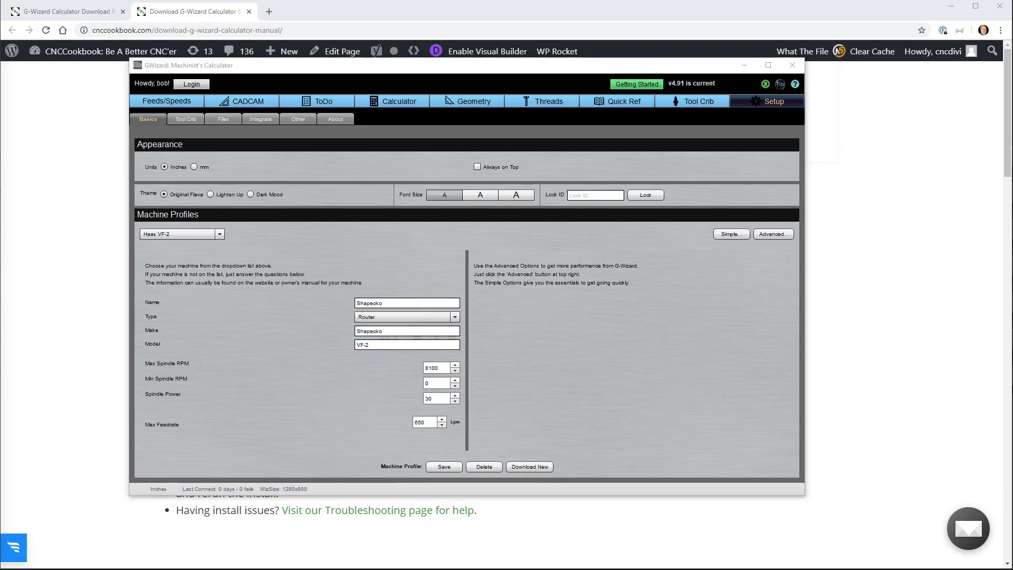
left_click(380, 343)
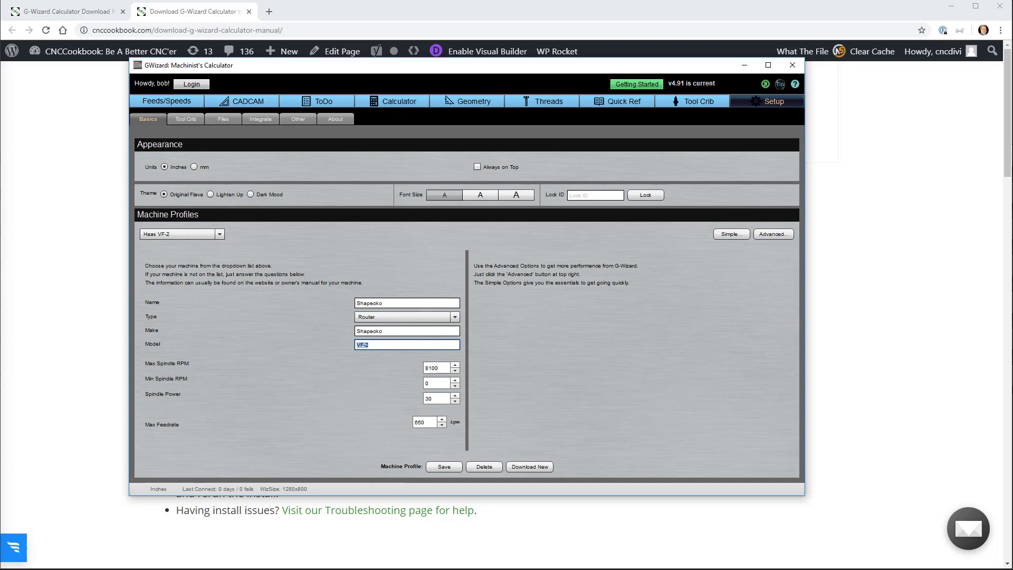
type("Shapeoko 3")
left_click(367, 331)
double_click(367, 331)
type("Carbide3")
key("BackSpace")
type("3")
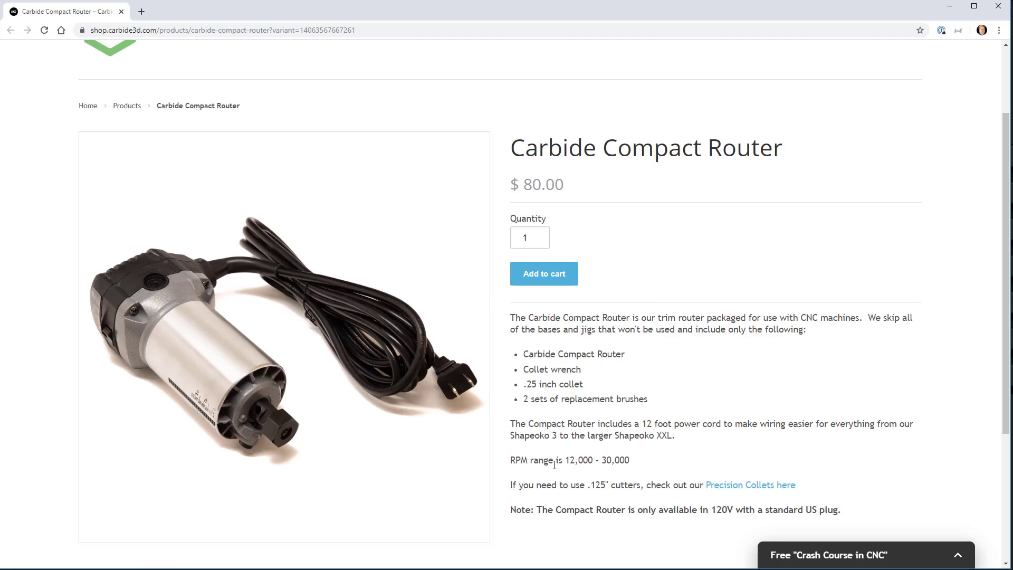
Highlight the Compact Router's 12,000 - 30,000 RPM range, then minimize Chrome.
left_click_drag(564, 461, 664, 466)
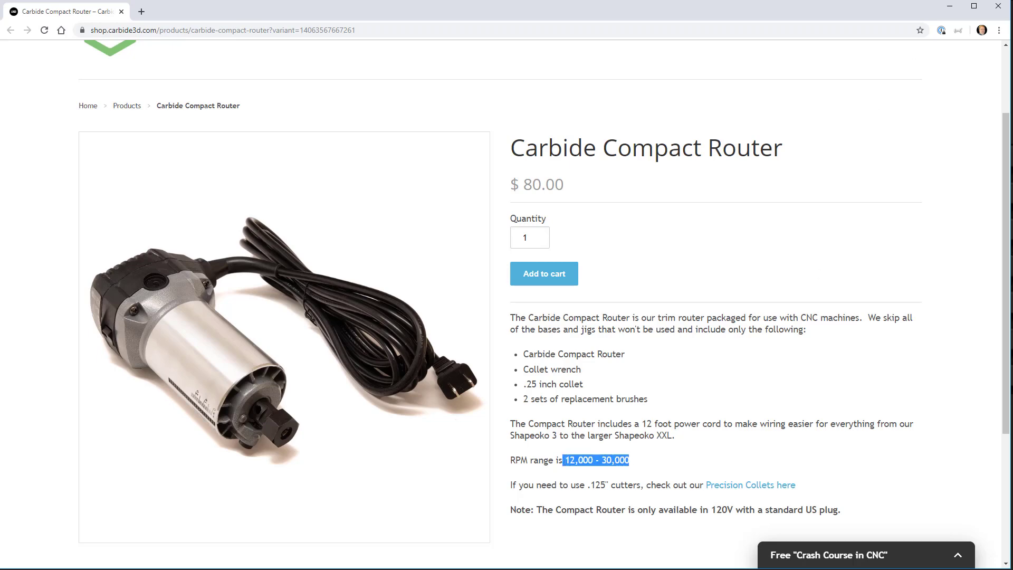
left_click(950, 6)
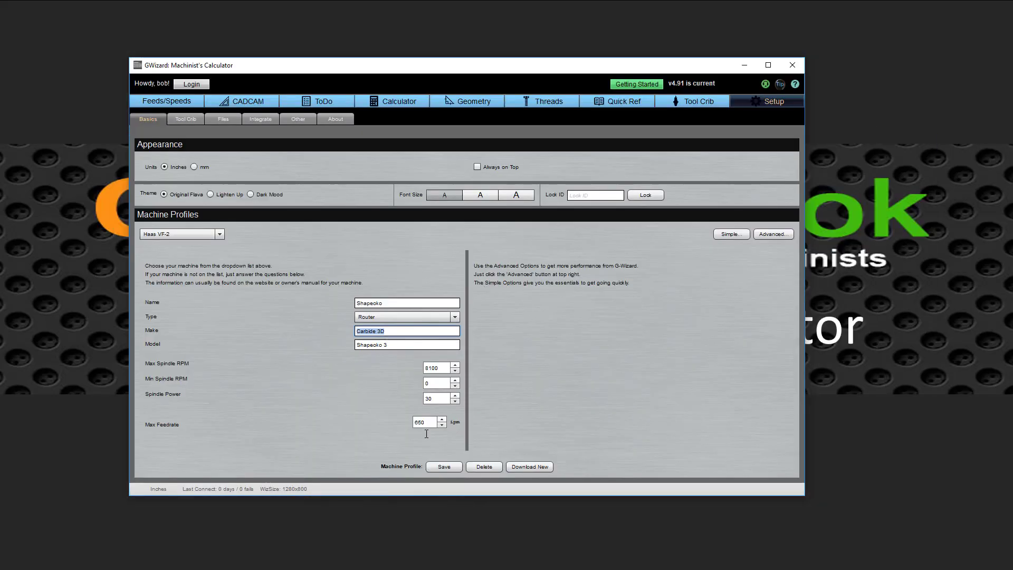
Set Max Spindle RPM to 3000 and enter 1200 as the Min Spindle RPM.
left_click(429, 369)
type("30")
key("Delete")
key("Delete")
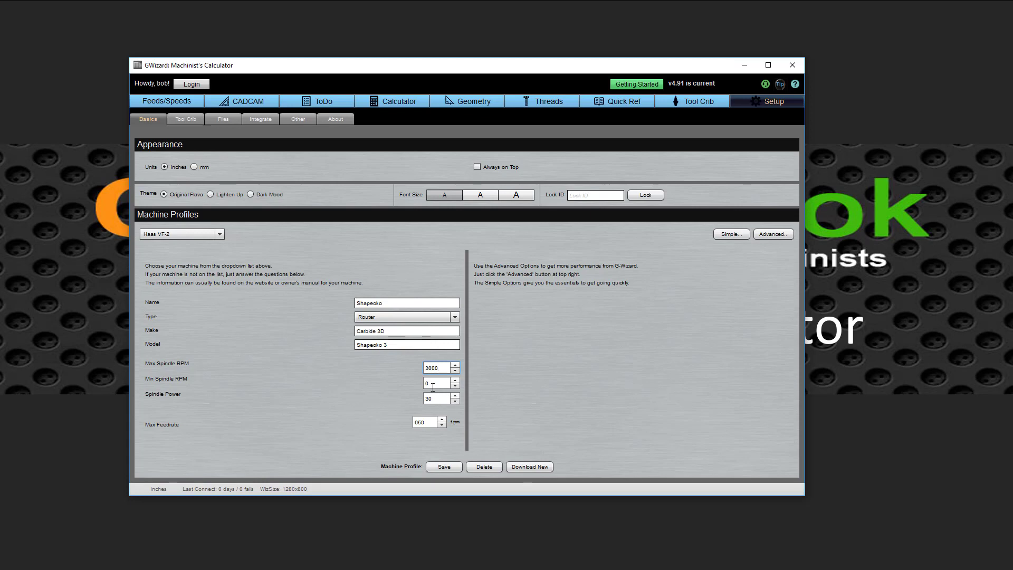
left_click(426, 384)
type("1200")
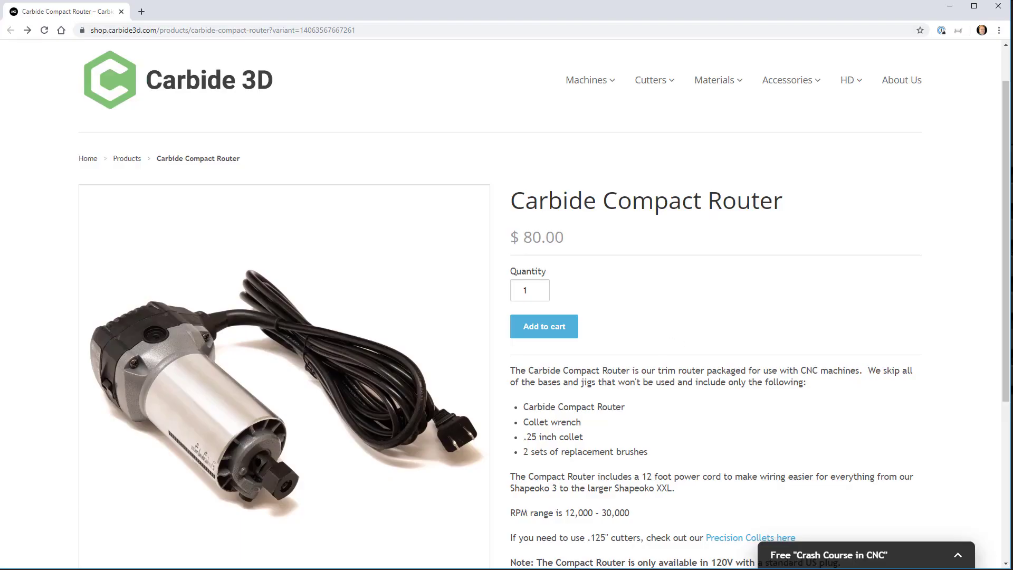
Set spindle power 1.25 and max feedrate 100, rename it 'Shapeoko 3', and save.
key("alt+Tab")
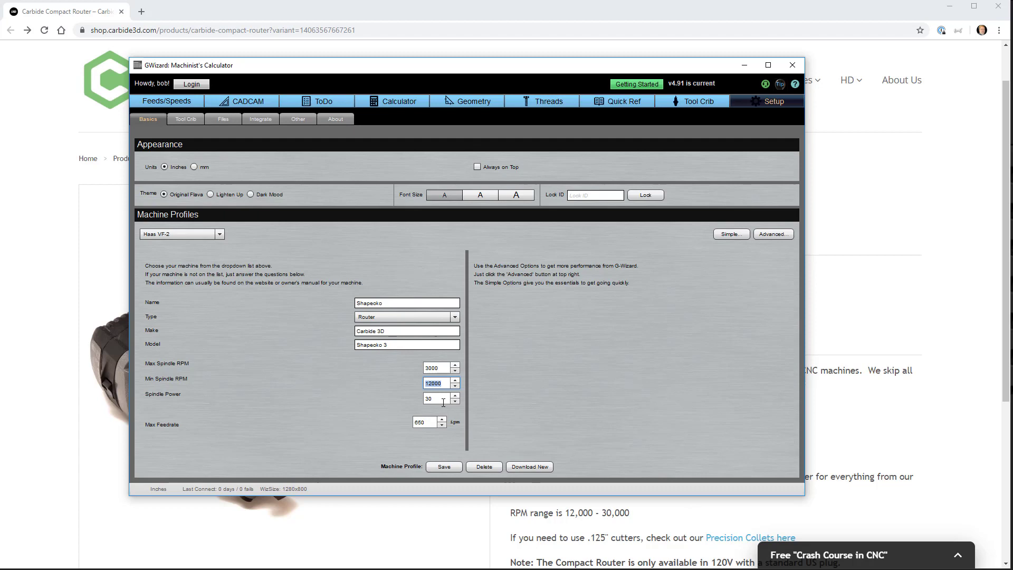
double_click(443, 396)
type("1.25")
left_click(419, 421)
key("ctrl+a")
type("100")
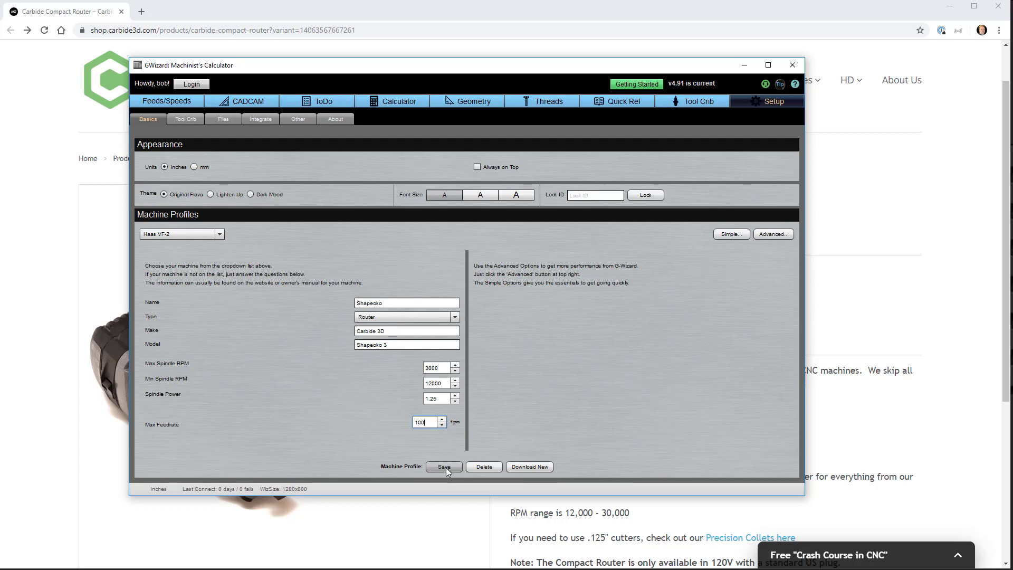
left_click(392, 303)
type("3")
left_click(432, 467)
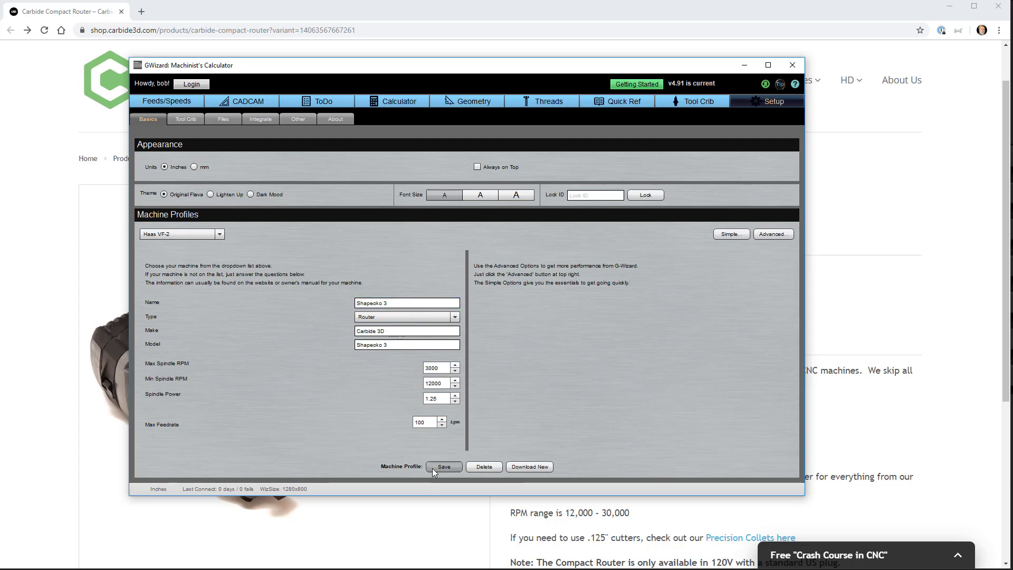
Pick Shapeoko 3 from All Machines, add it to My Shop, and confirm.
left_click(189, 232)
left_click(592, 113)
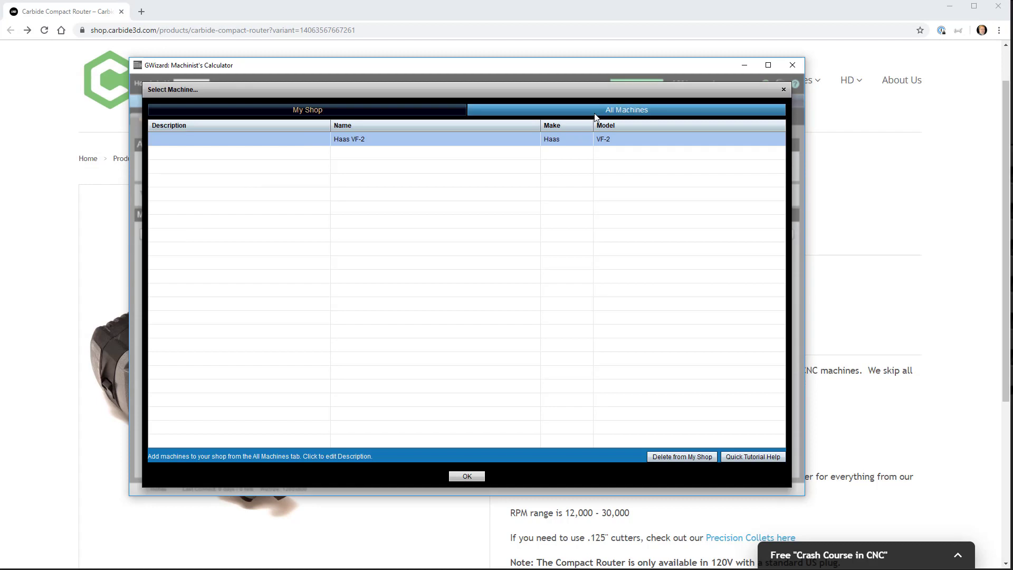
scroll(429, 301, "down", 15)
left_click(390, 386)
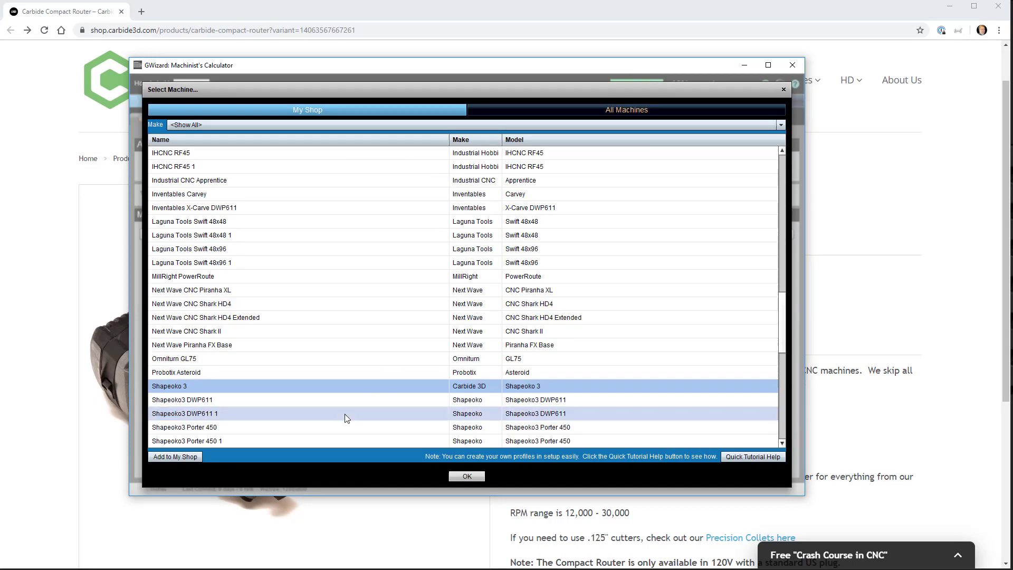
left_click(175, 460)
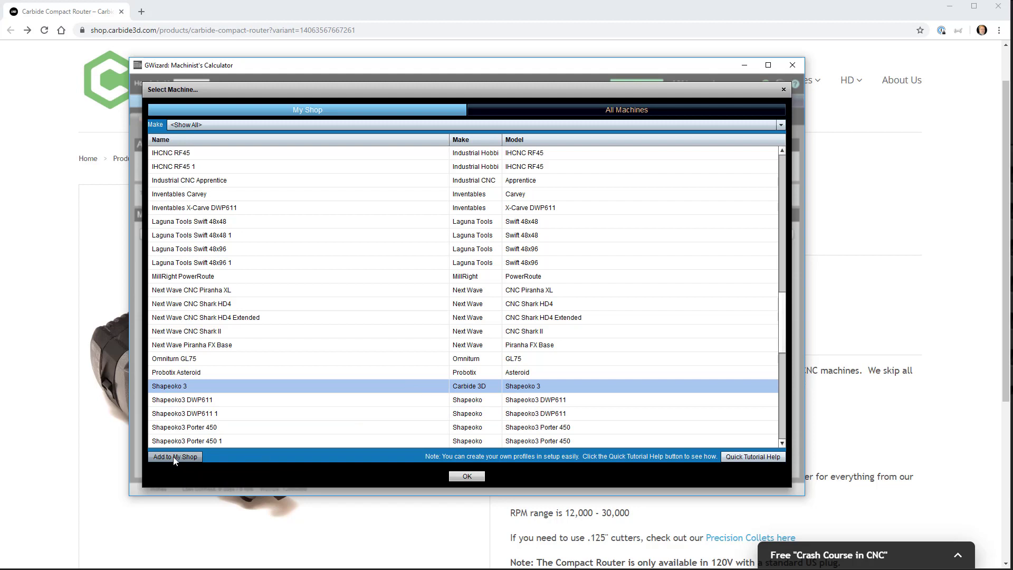
left_click(251, 109)
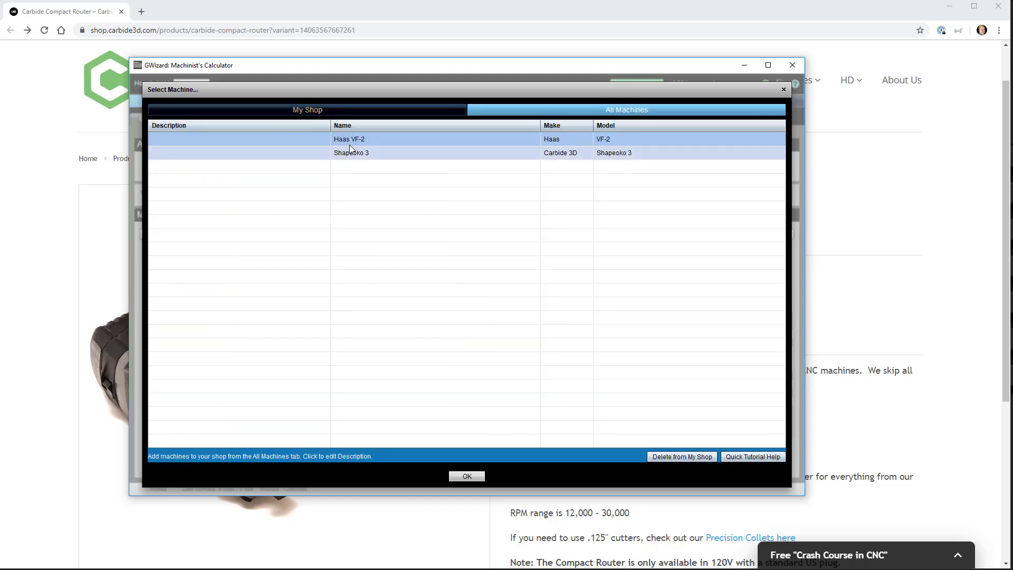
left_click(477, 476)
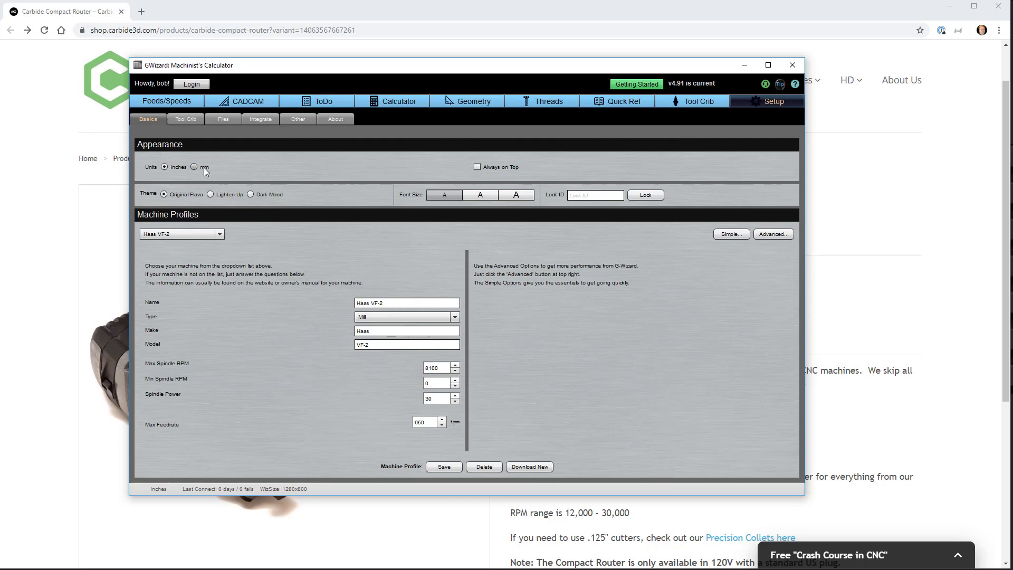
left_click(210, 194)
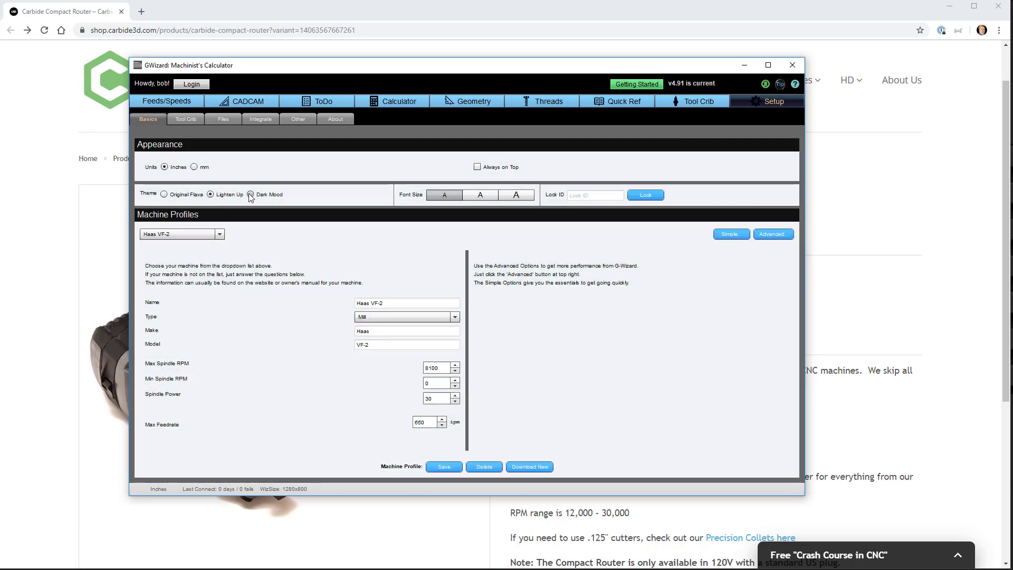
left_click(250, 194)
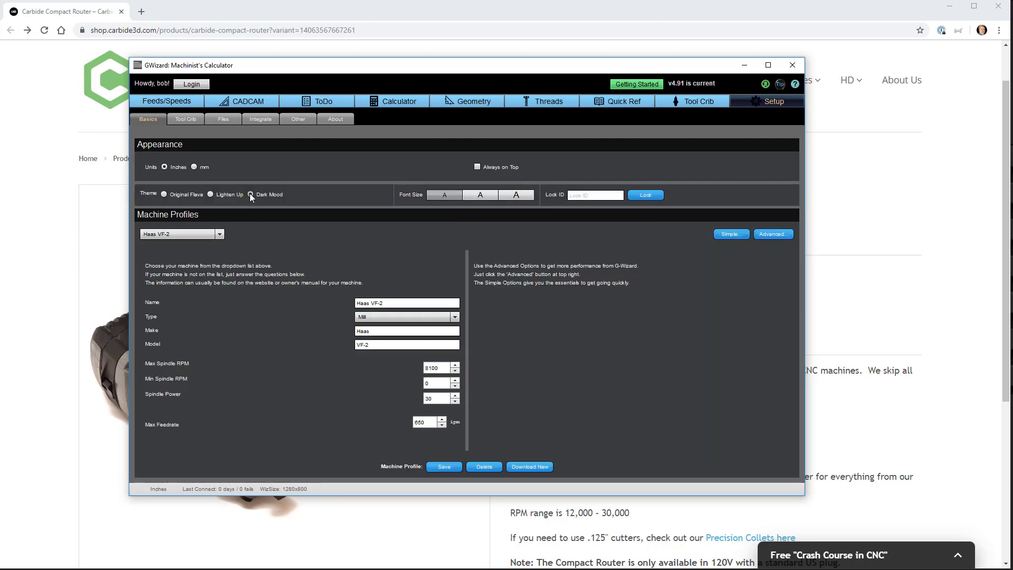
left_click(163, 194)
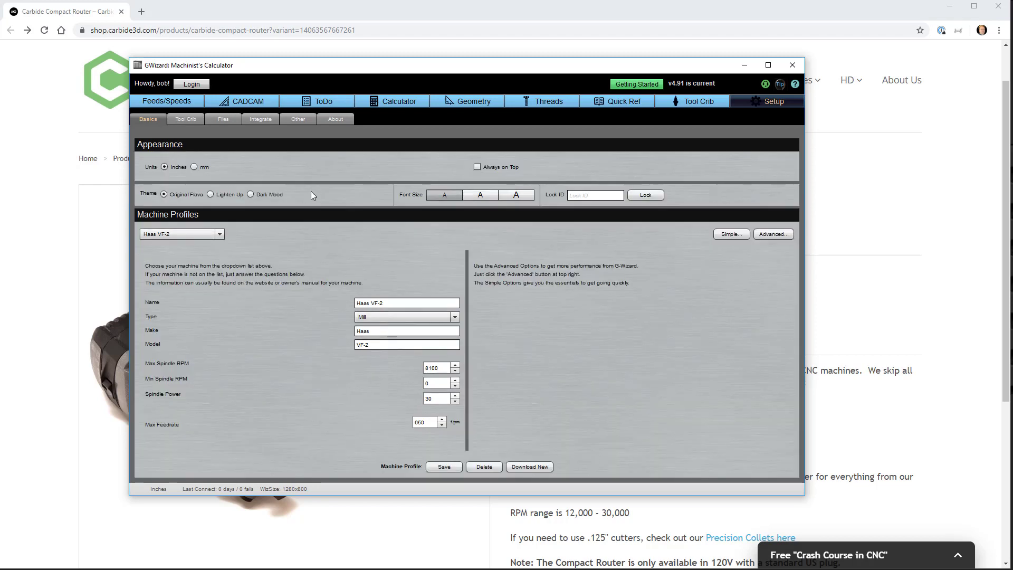